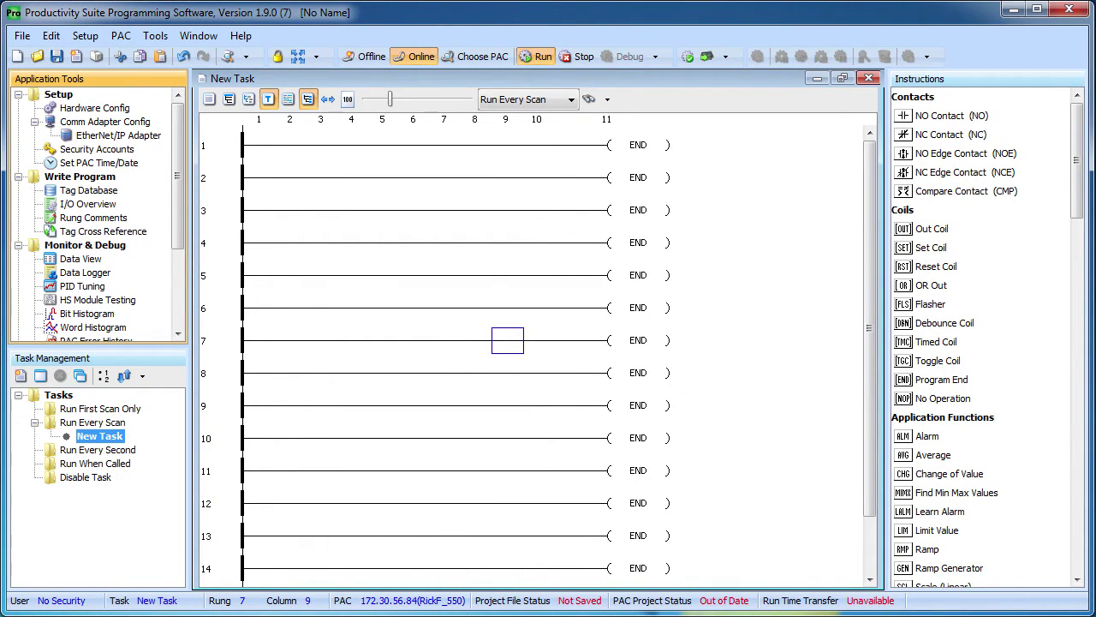
# - Open the ADAM-6117EI generic client under EtherNet/IP and check its IP address 172.30.56.162
pyautogui.doubleClick(86, 109)
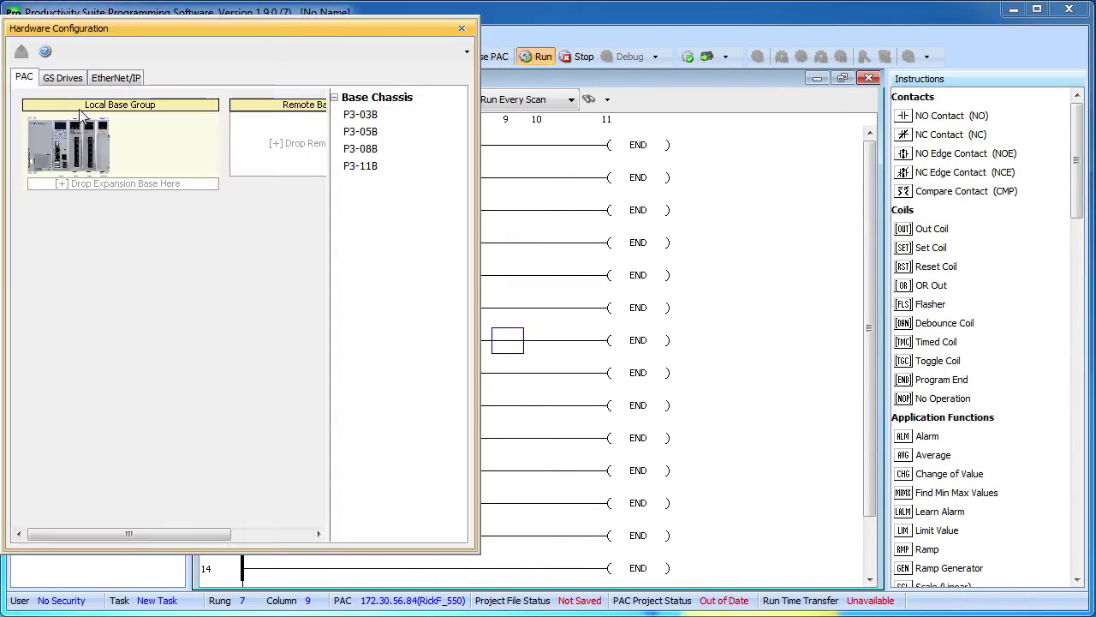
pyautogui.click(116, 81)
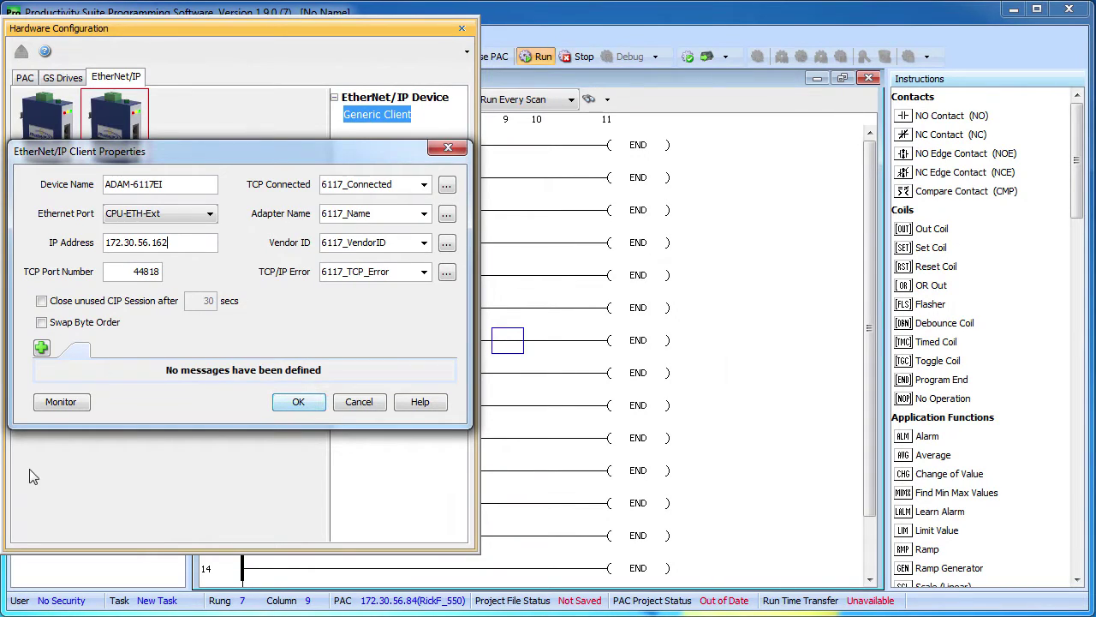
pyautogui.click(175, 247)
pyautogui.click(41, 347)
# - Add IO MSG 1 with tags 6117_Enable, 6117_Connected, 6117_Status, 6117_ExtStatus and 6117_Description
pyautogui.click(90, 362)
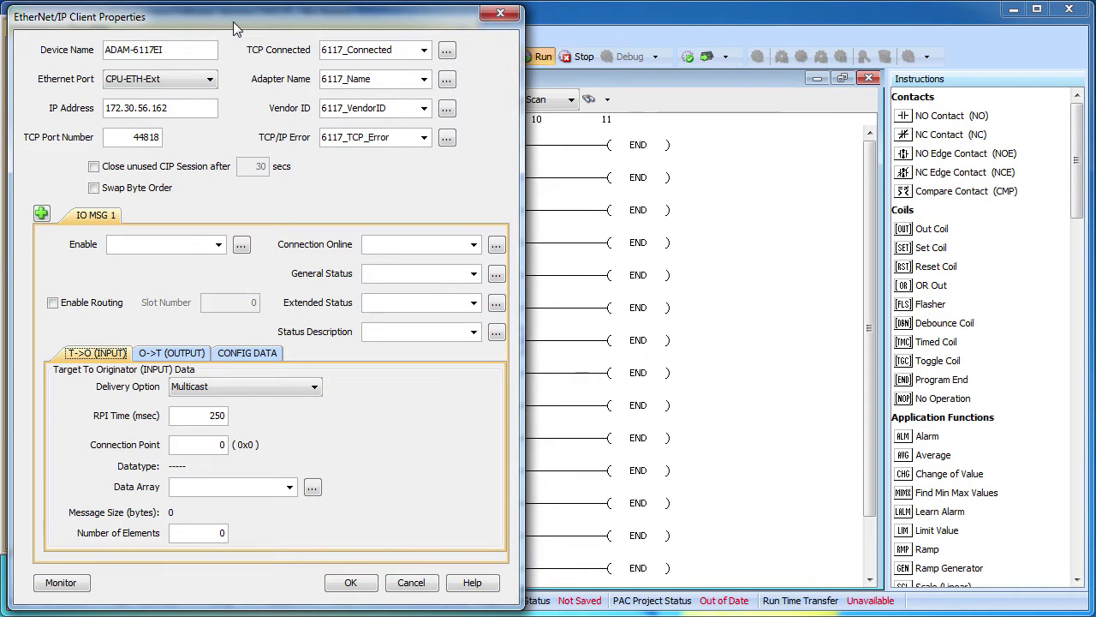
pyautogui.click(123, 245)
pyautogui.write('6117_Enable')
pyautogui.press('Tab')
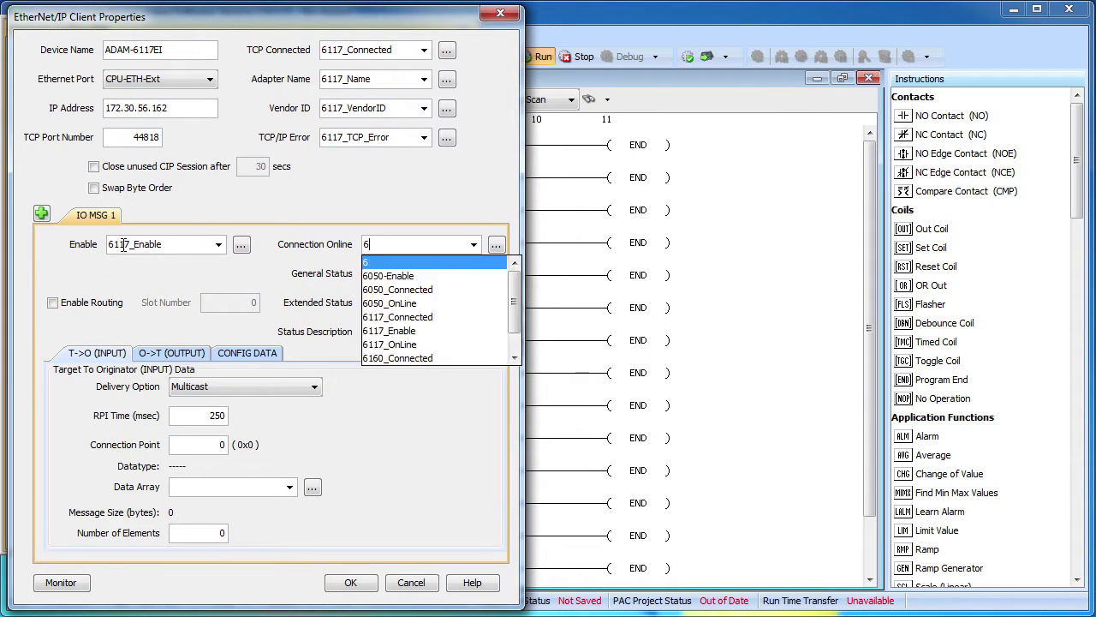
pyautogui.write('6117_Connected')
pyautogui.press('Tab')
pyautogui.write('6117_Status\t6117_ExtStatus\t6117_Description')
pyautogui.press('Tab')
# - Set unicast input from connection point 102 into data array 6117_INPUT with 8 elements
pyautogui.press('Down')
pyautogui.write('102\t6117_INPUT')
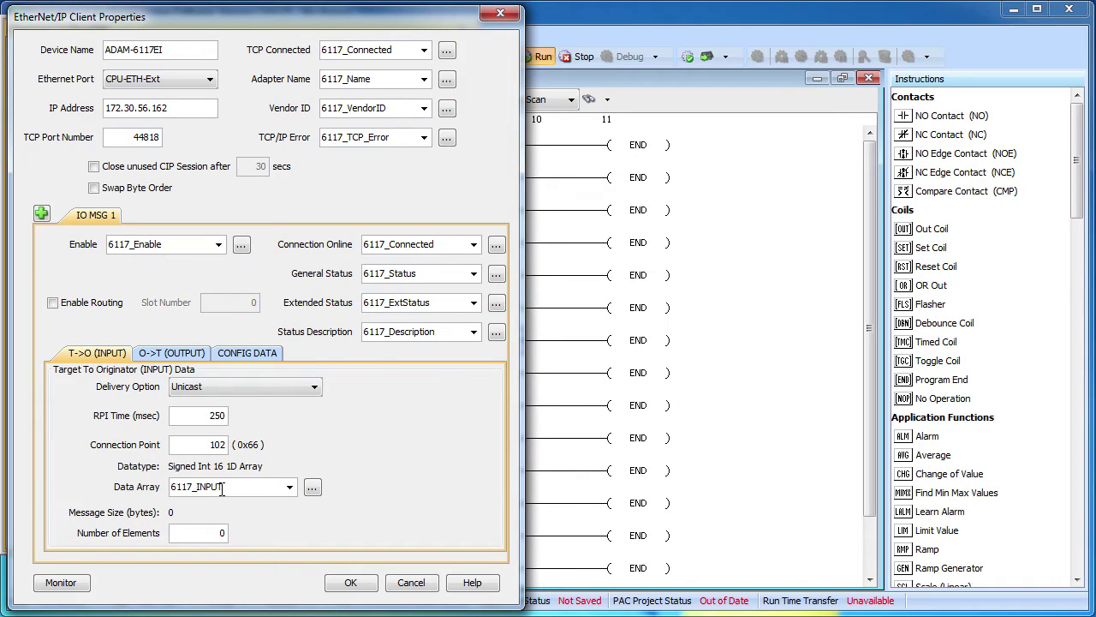
pyautogui.press('BackSpace')
pyautogui.click(220, 533)
pyautogui.press('BackSpace')
pyautogui.write('8')
pyautogui.hotkey('ctrl', 'Tab')
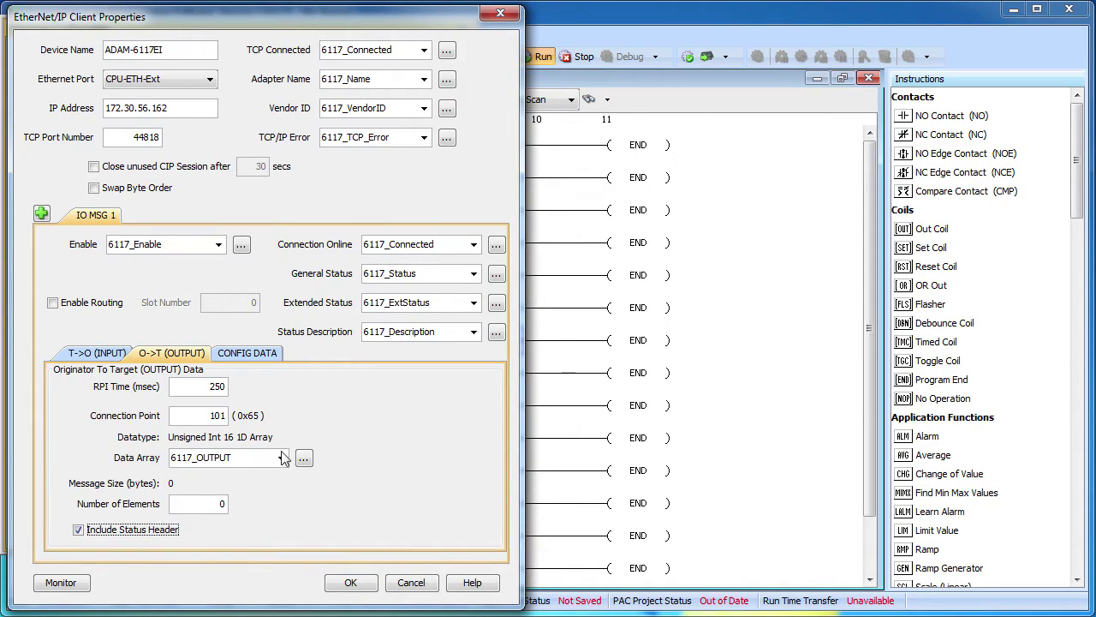
pyautogui.moveTo(227, 458)
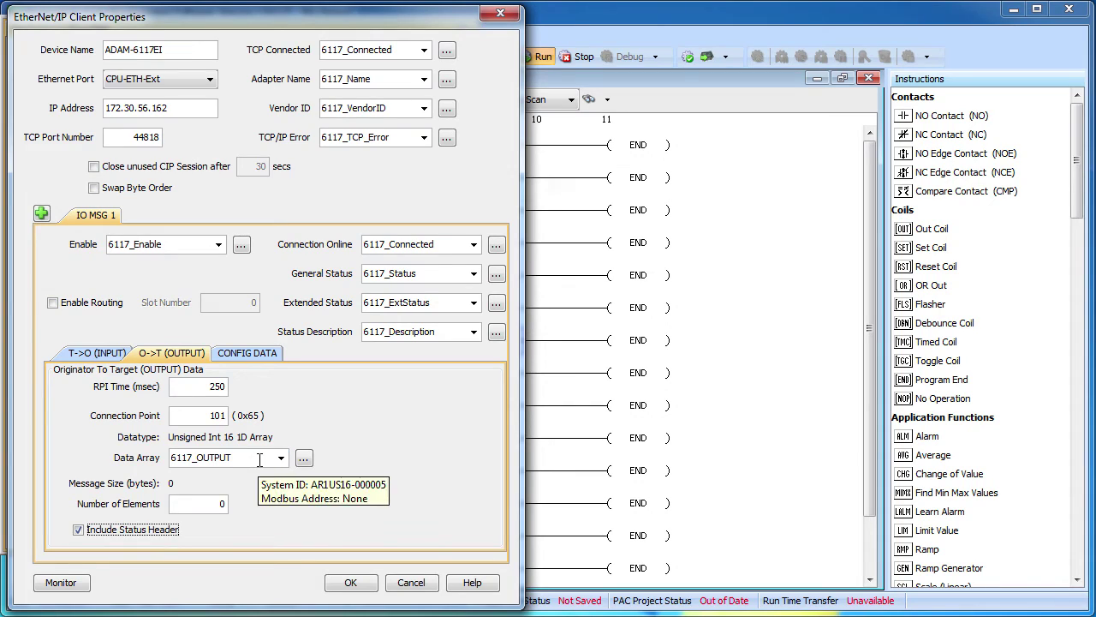
# - Set the O->T output to 8 elements, review the 6117_CONFIG data, and confirm
pyautogui.doubleClick(222, 504)
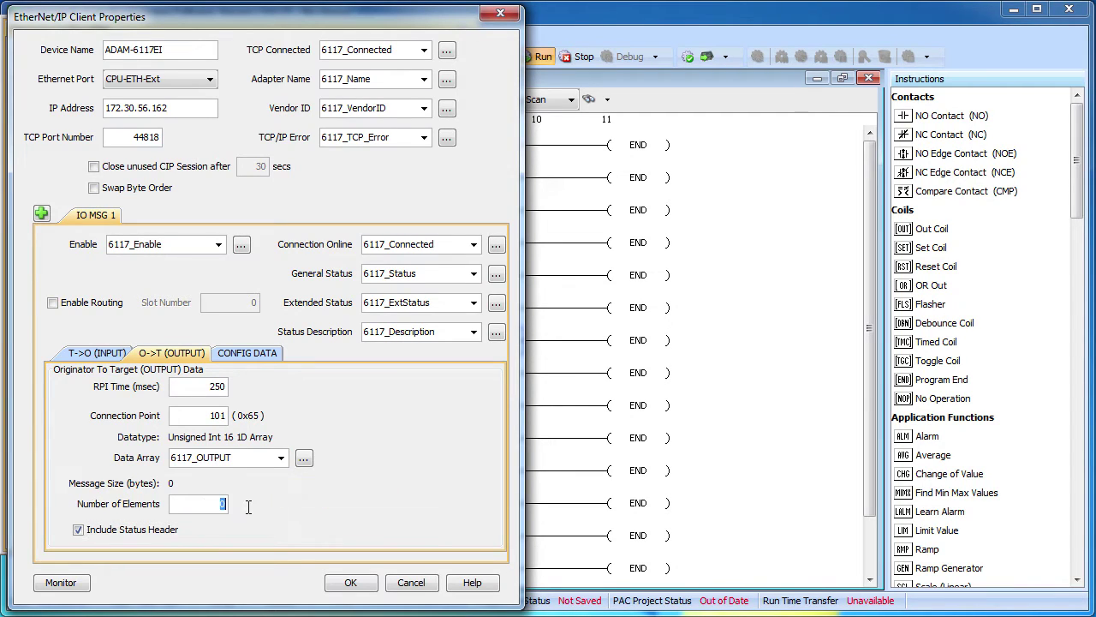
pyautogui.write('8')
pyautogui.click(255, 354)
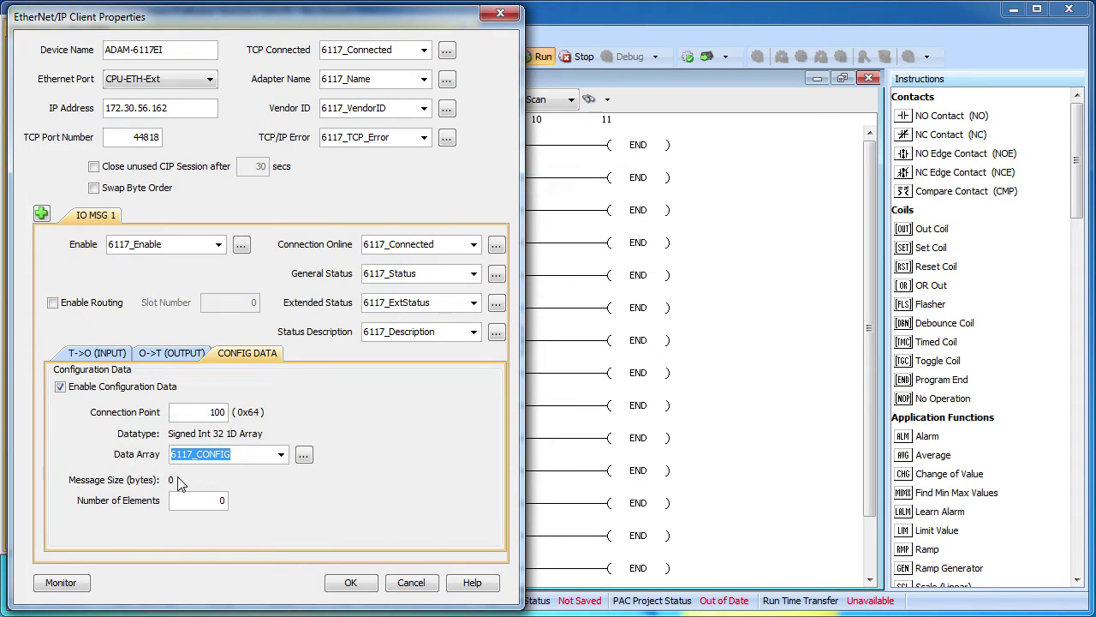
pyautogui.click(350, 583)
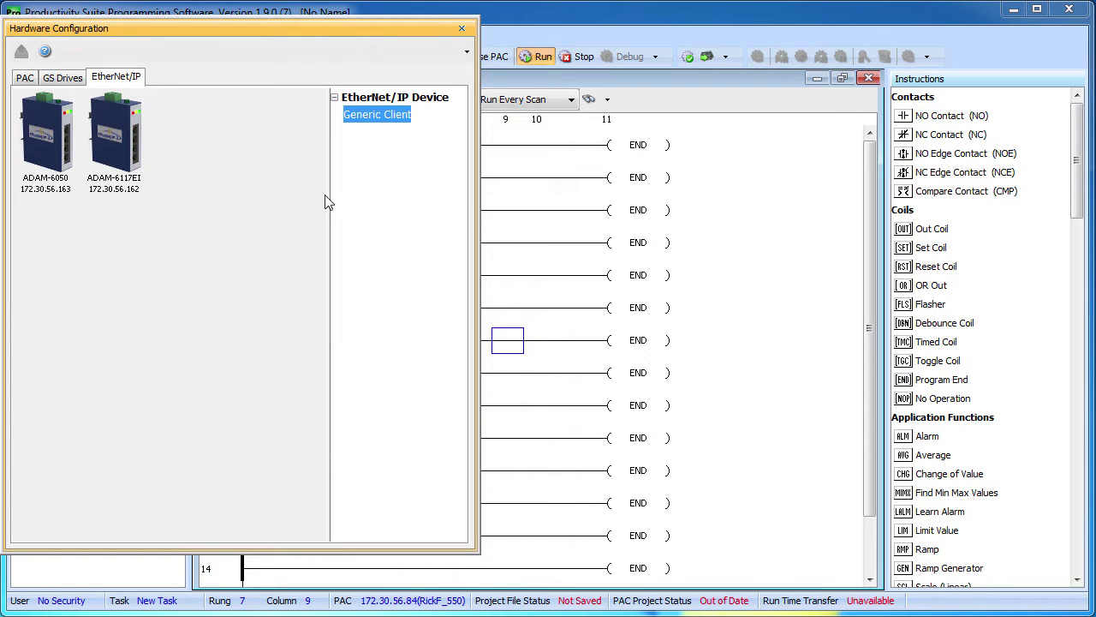
# - Send the ADAM-6117EI client tags to a new Data View tab named 'ADAM-6117EI'
pyautogui.doubleClick(109, 152)
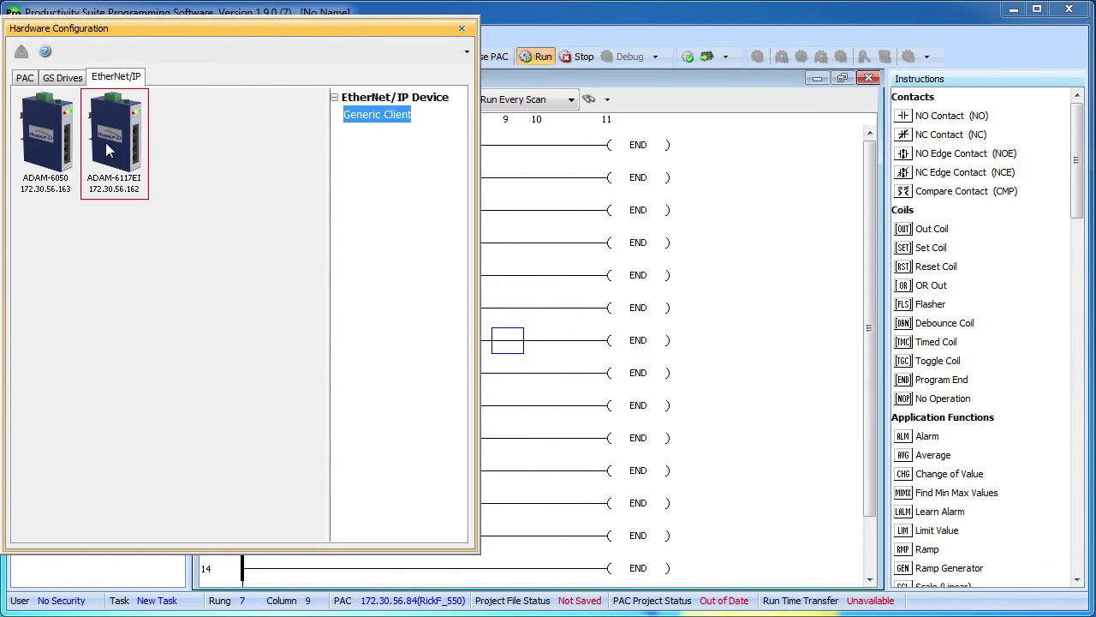
pyautogui.click(39, 563)
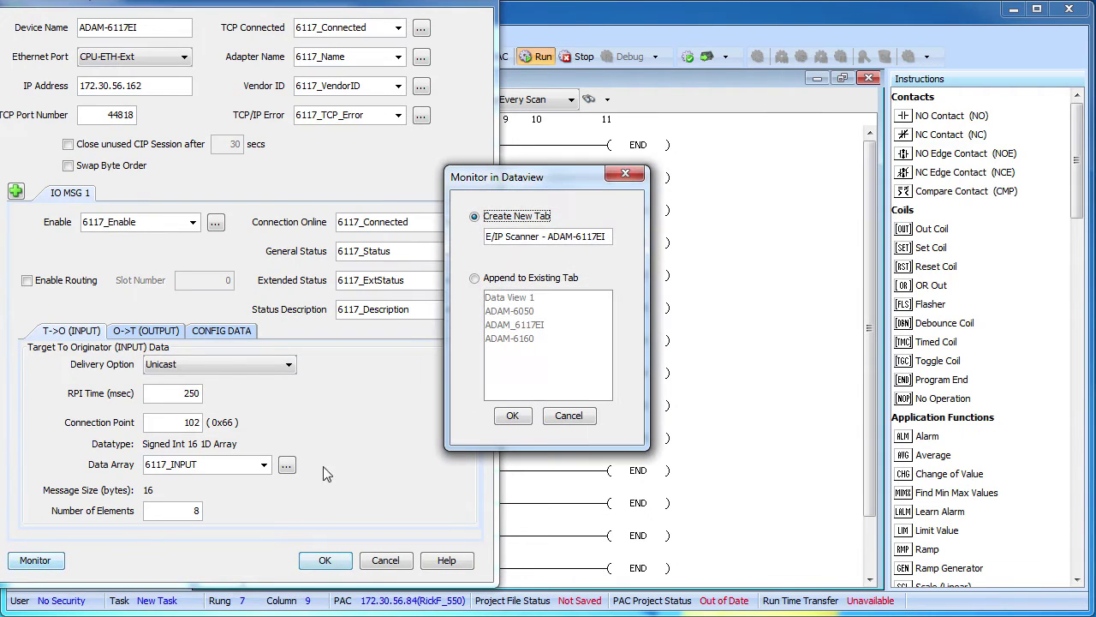
pyautogui.moveTo(546, 236); pyautogui.dragTo(458, 245)
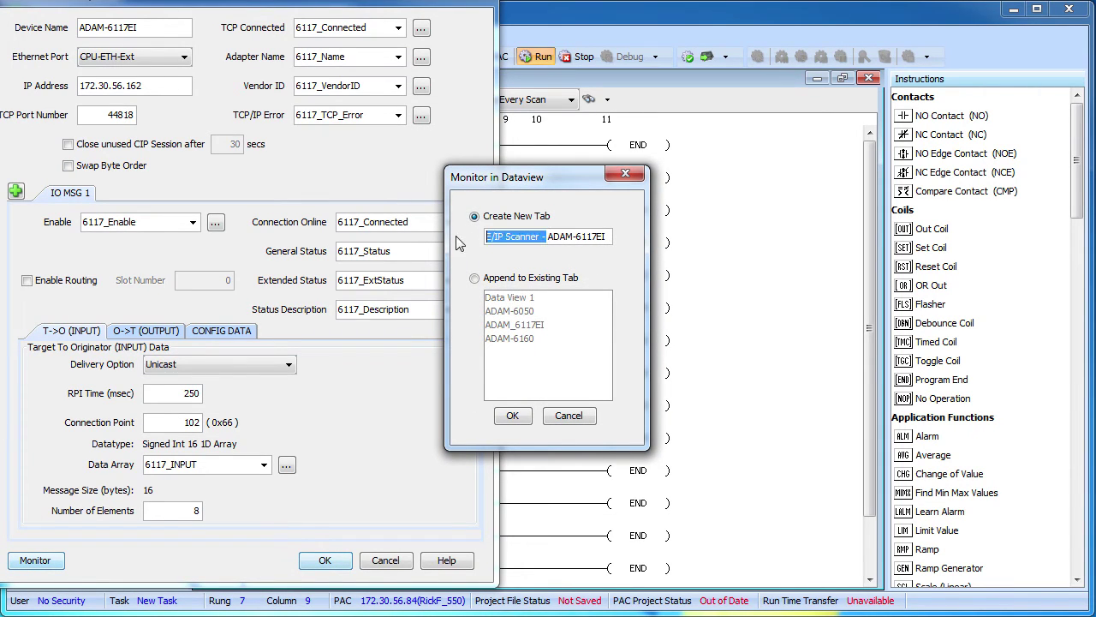
pyautogui.press('Delete')
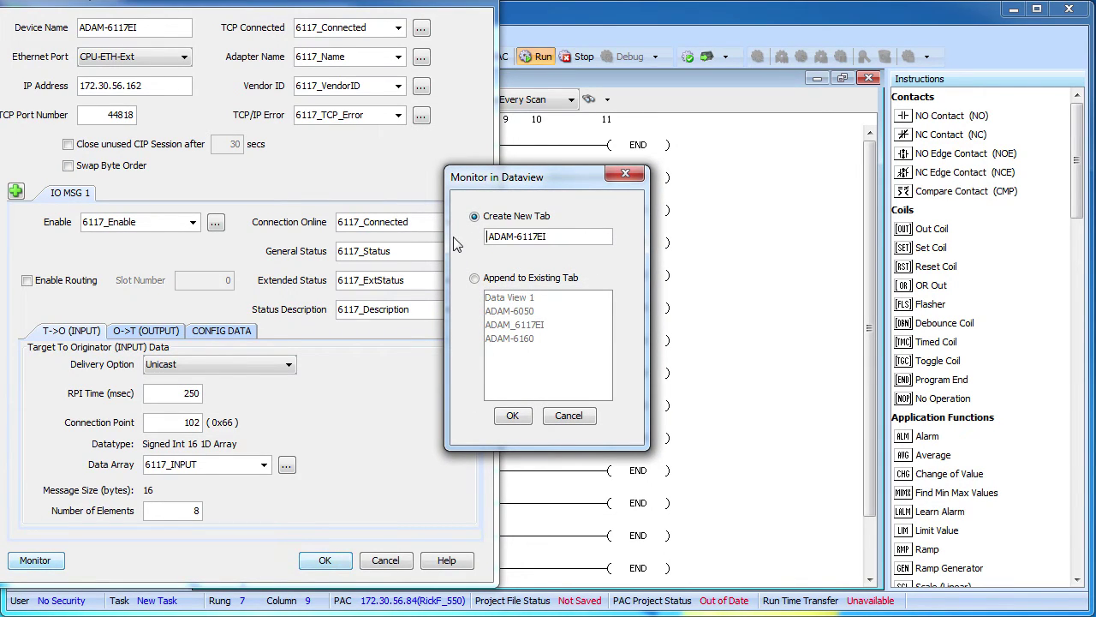
pyautogui.press('Delete')
pyautogui.click(513, 418)
# - Close the configuration windows and transfer the project to the PAC in stop mode
pyautogui.click(325, 561)
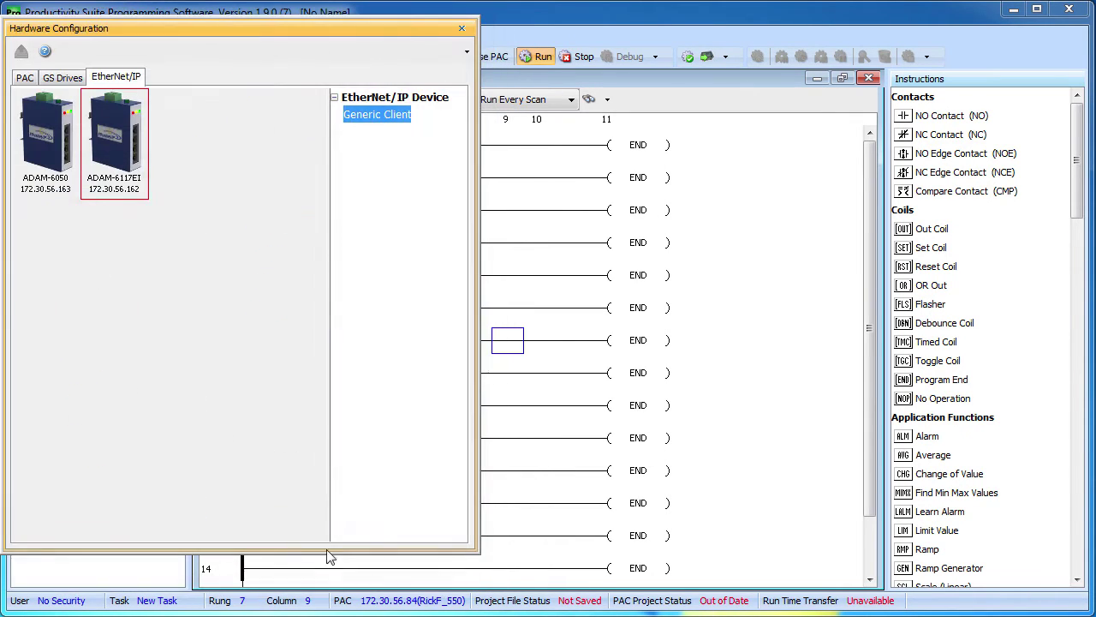
pyautogui.click(463, 32)
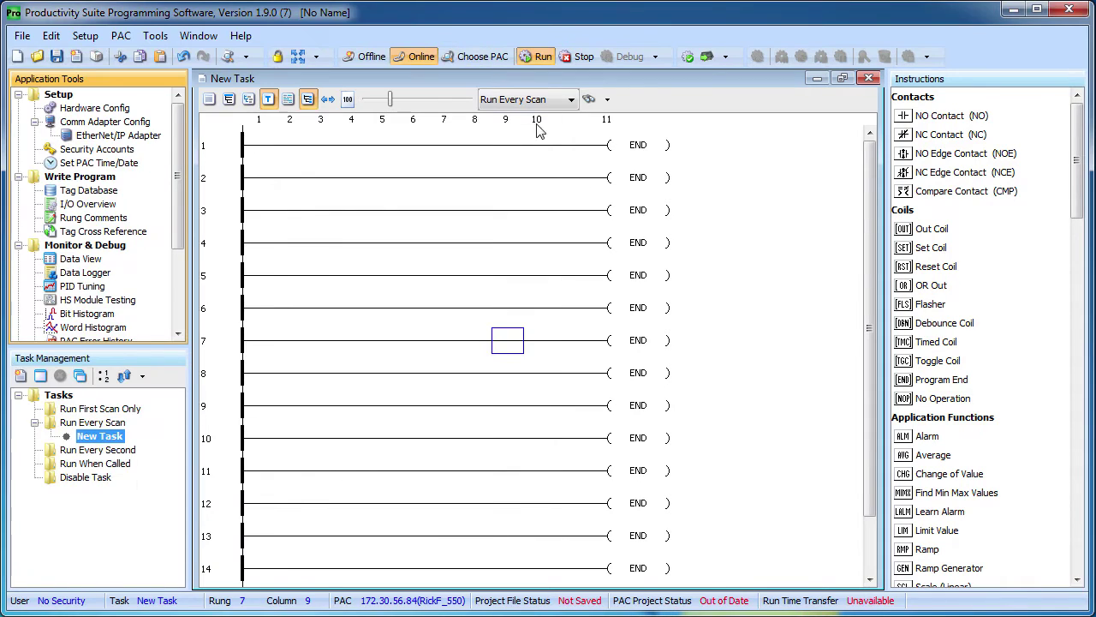
pyautogui.click(707, 56)
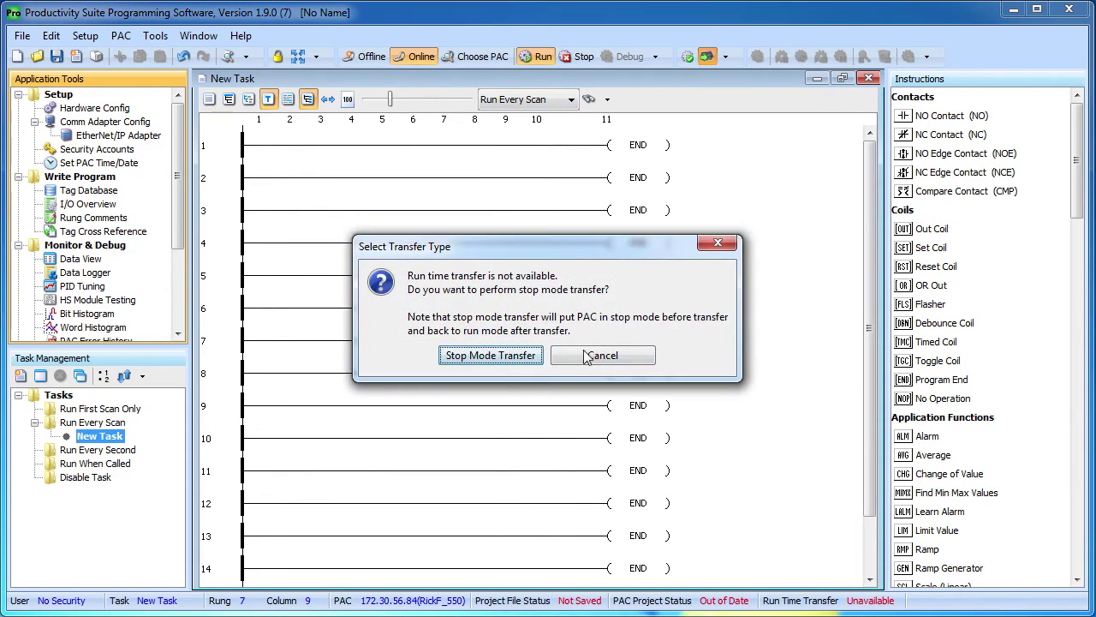
pyautogui.click(489, 358)
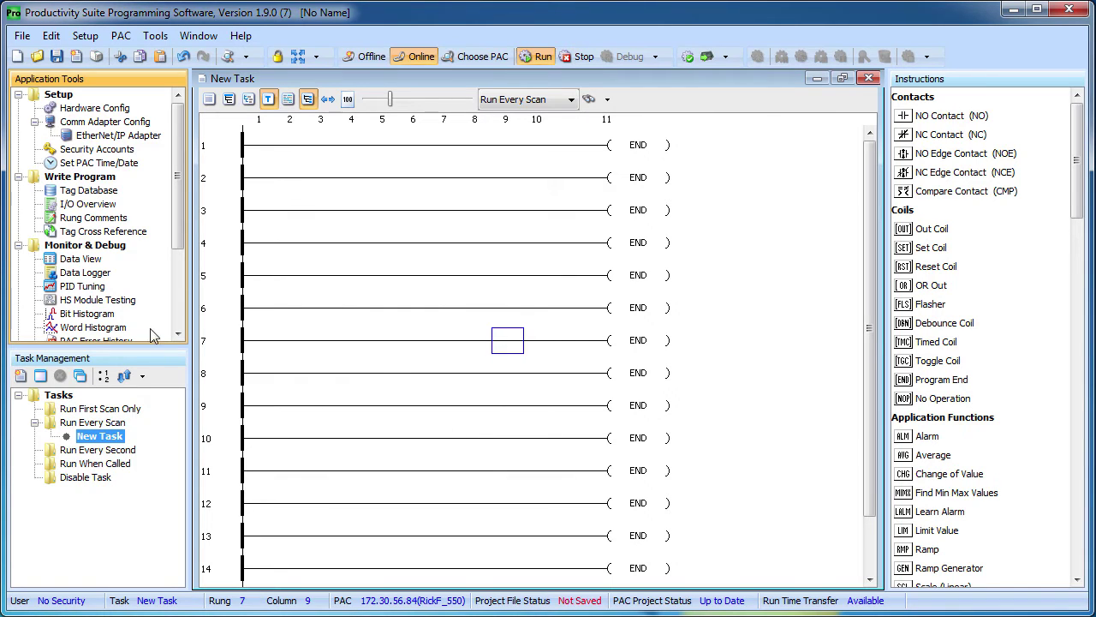
# - Monitor the ADAM-6117EI tab with 6117_INPUT expanded and enlarged to show INPUT(1) through INPUT(8)
pyautogui.doubleClick(80, 259)
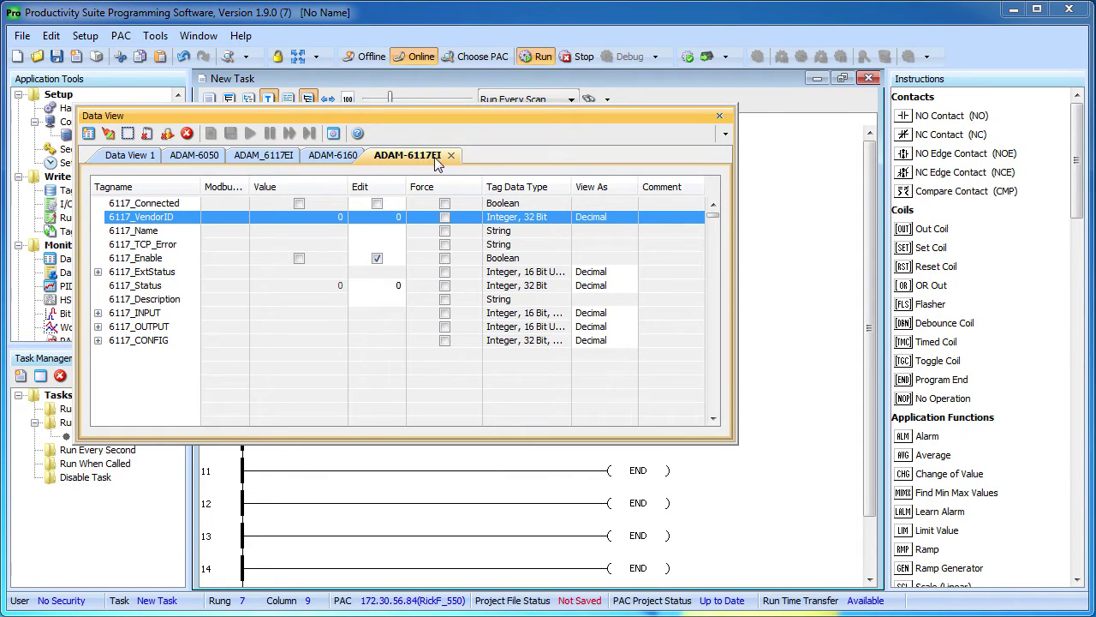
pyautogui.click(108, 135)
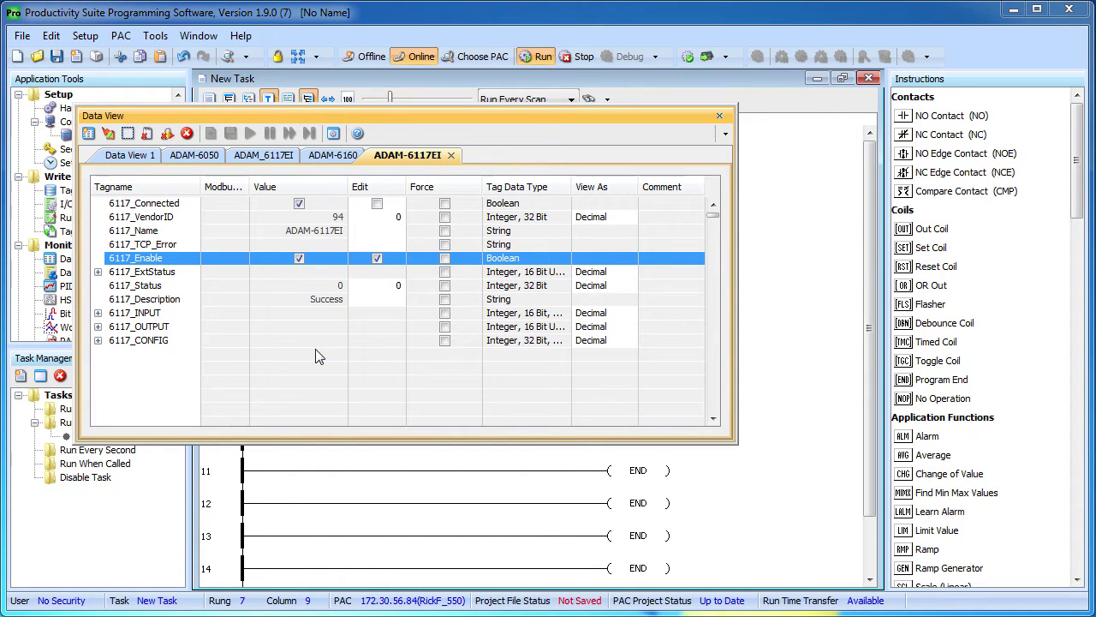
pyautogui.click(98, 313)
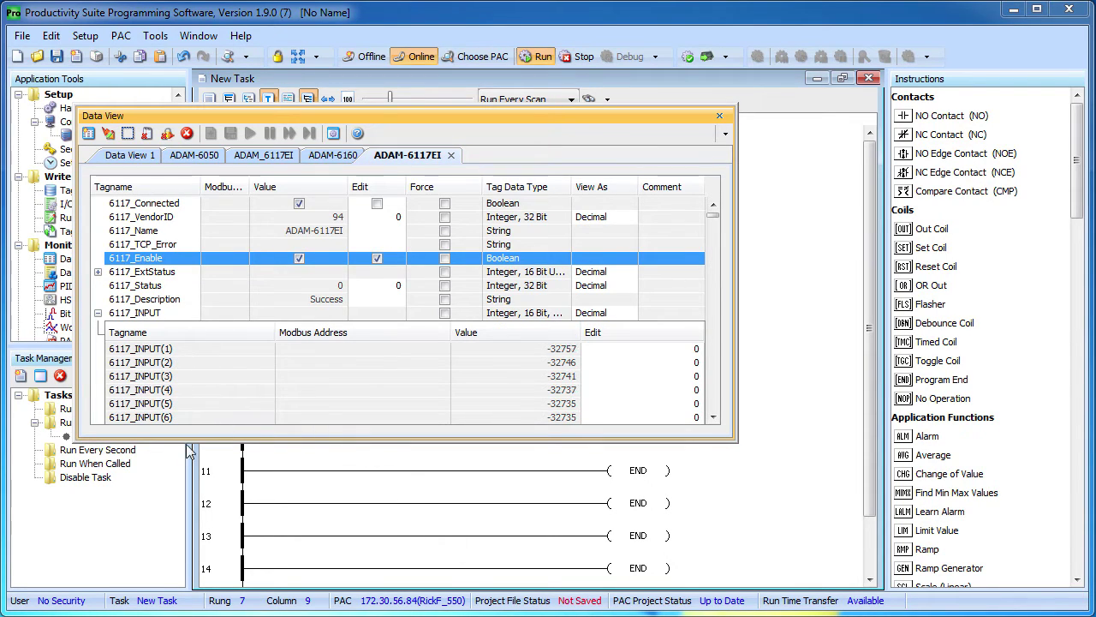
pyautogui.moveTo(339, 439); pyautogui.dragTo(339, 476)
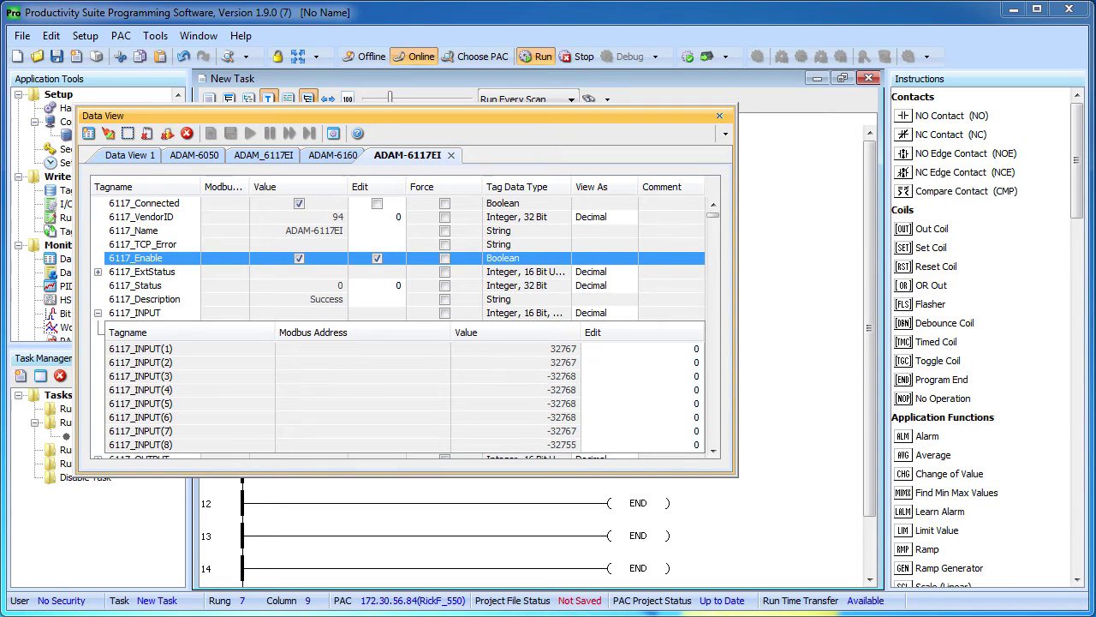
pyautogui.click(333, 133)
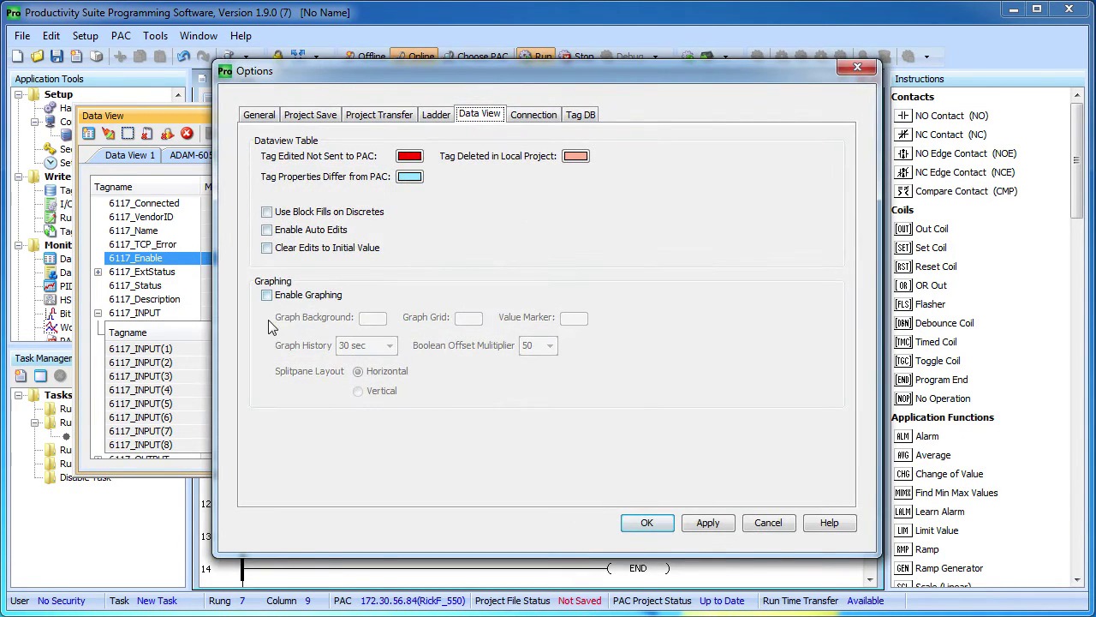
# - Enable Data View graphing and add 6117_INPUT(8) to the live graph
pyautogui.click(267, 294)
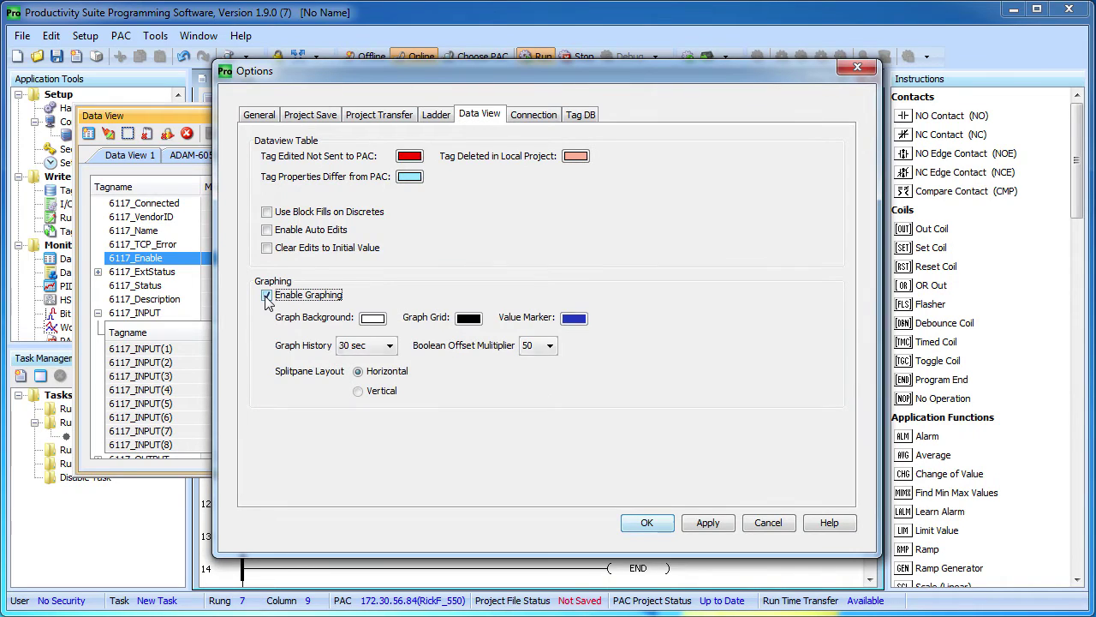
pyautogui.click(656, 523)
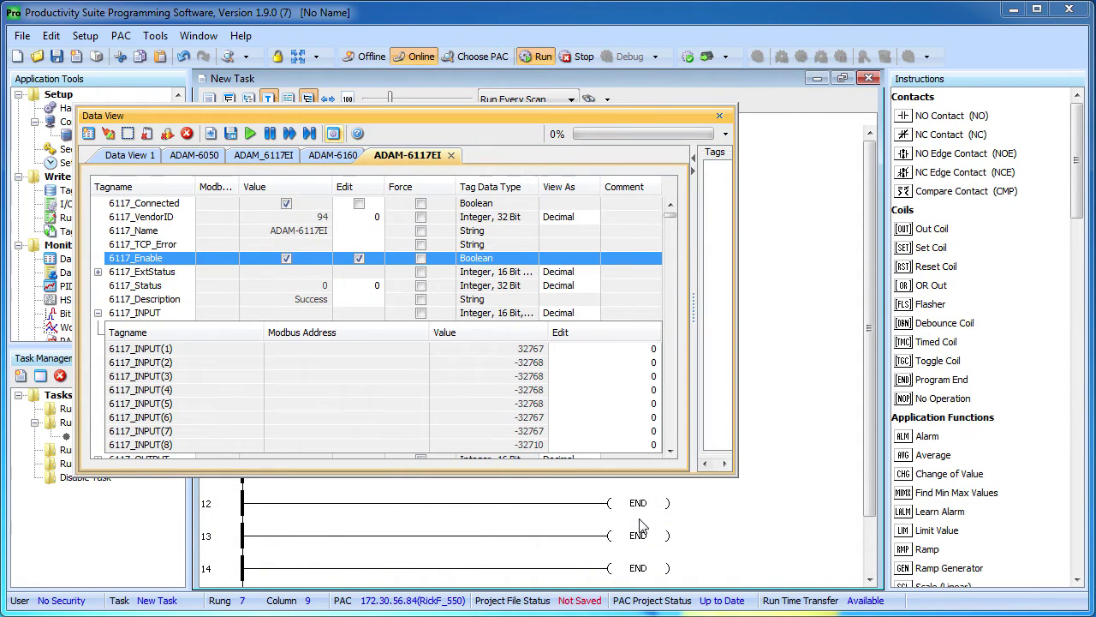
pyautogui.click(154, 447)
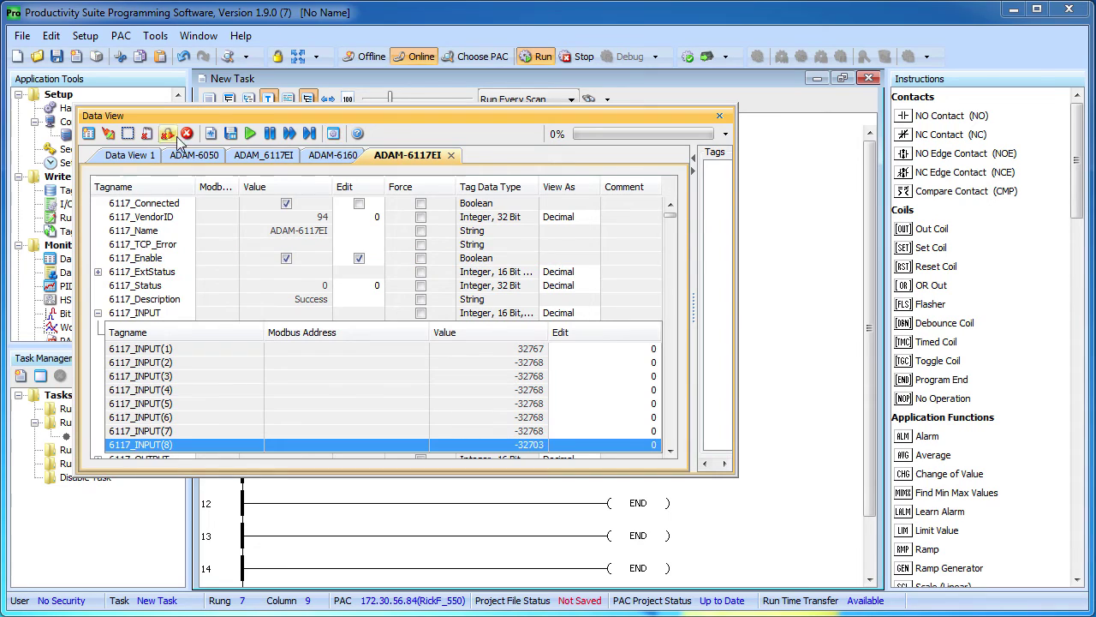
pyautogui.click(210, 135)
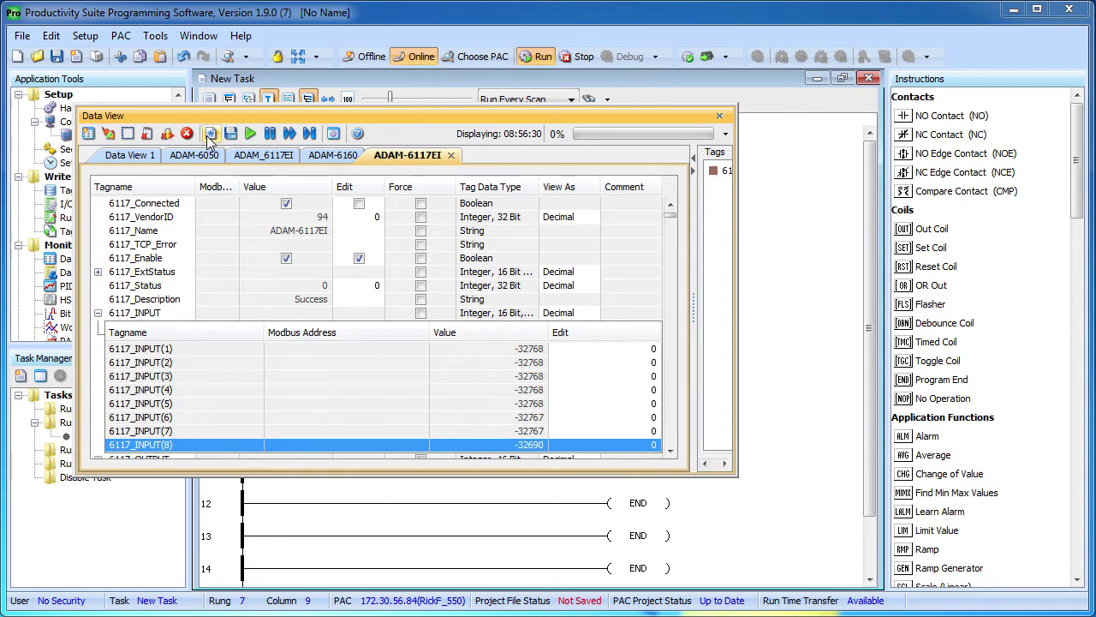
# - Narrow the tag table and widen Data View so the chart has more room
pyautogui.moveTo(694, 304); pyautogui.dragTo(394, 285)
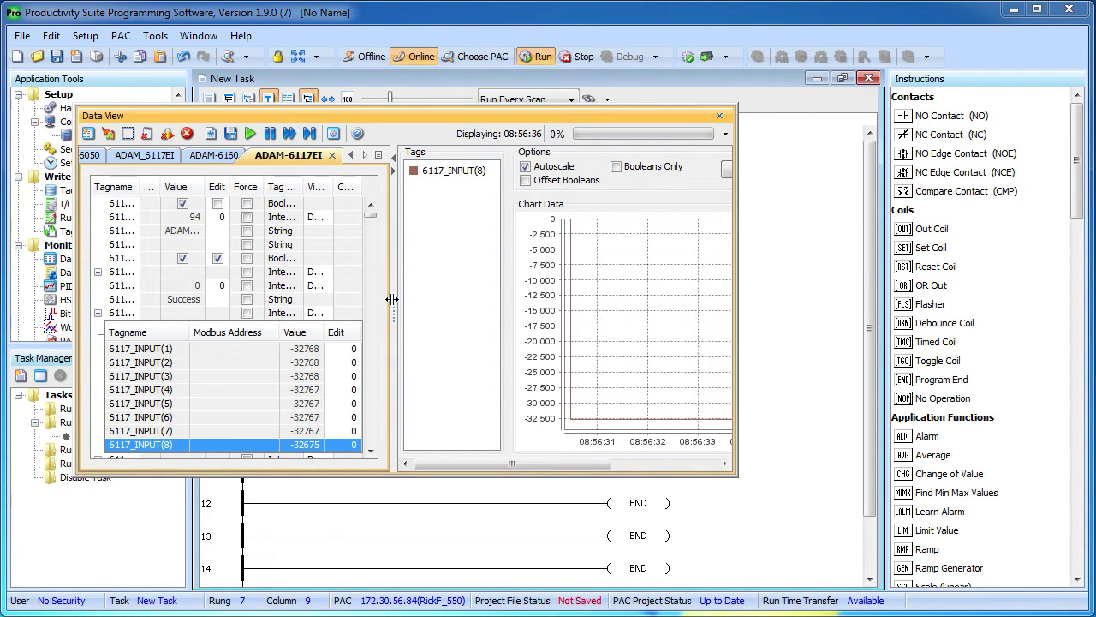
pyautogui.moveTo(392, 304); pyautogui.dragTo(319, 304)
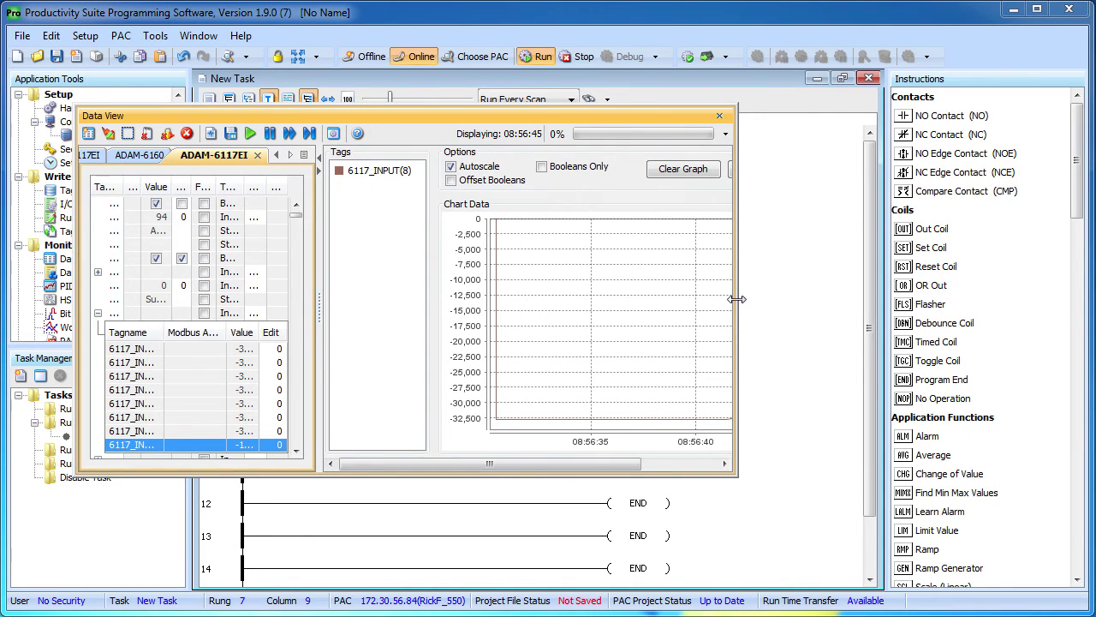
pyautogui.moveTo(737, 307); pyautogui.dragTo(1015, 313)
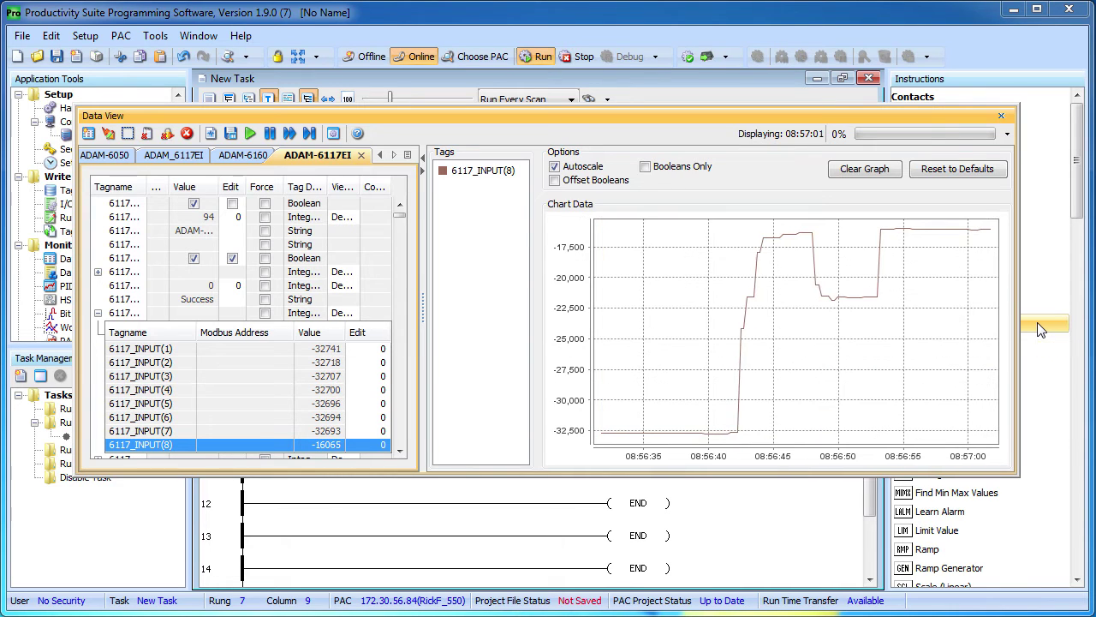
pyautogui.rightClick(469, 175)
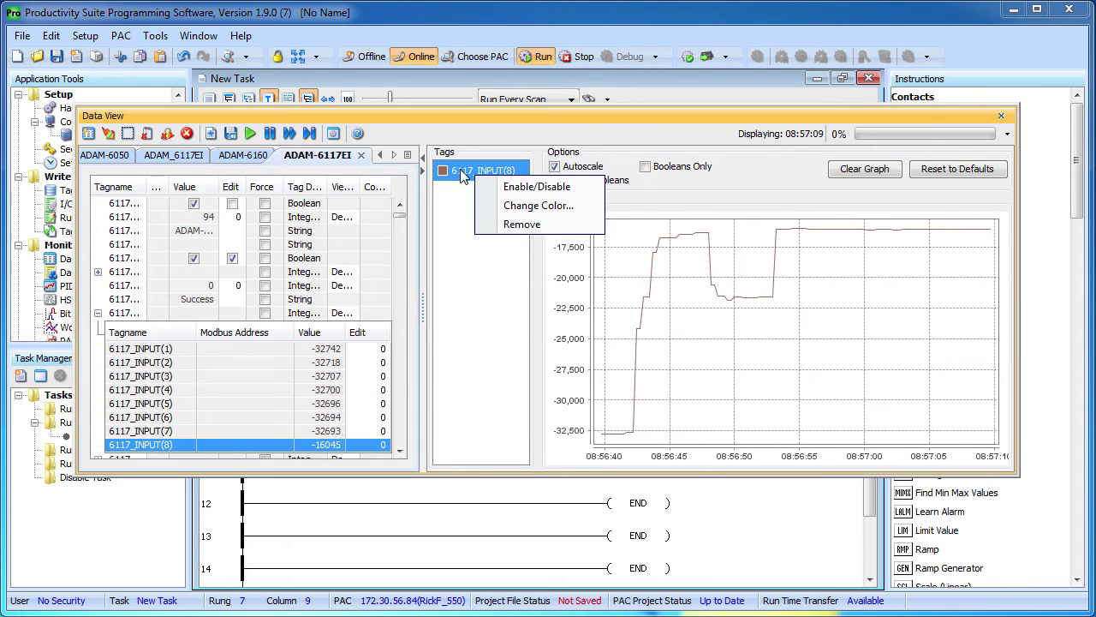
# - Change the 6117_INPUT(8) trace colour to red
pyautogui.click(526, 209)
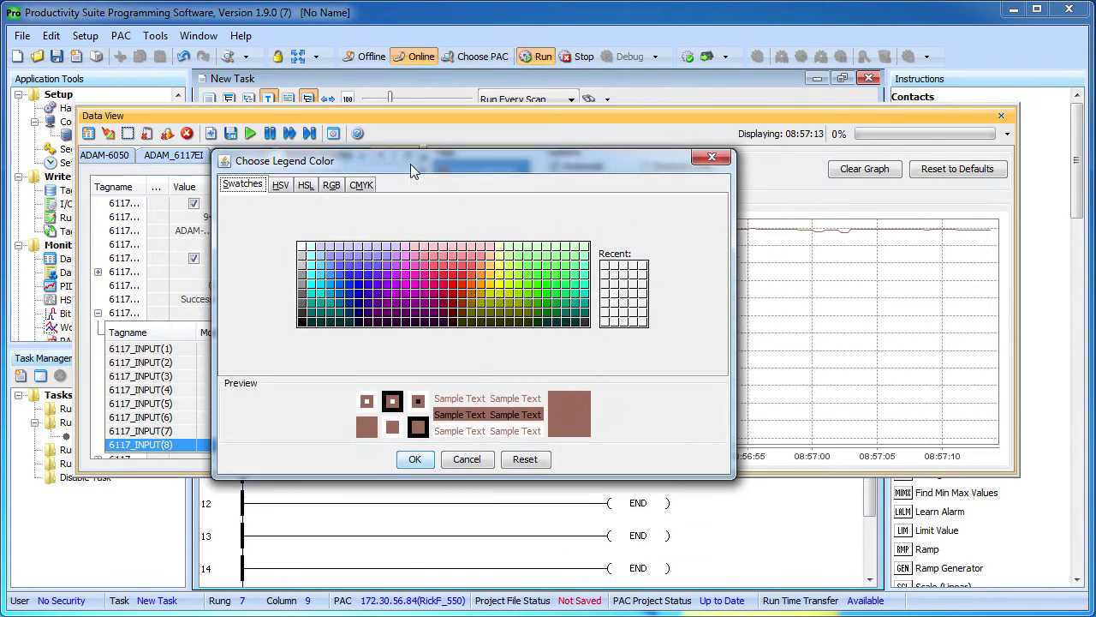
pyautogui.click(443, 282)
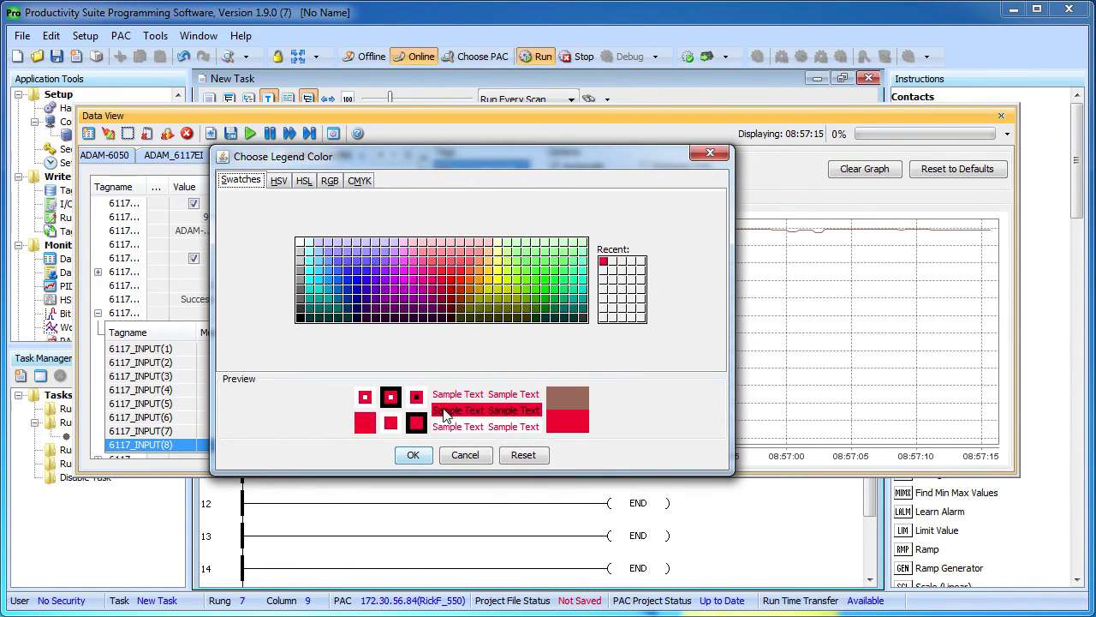
pyautogui.click(413, 457)
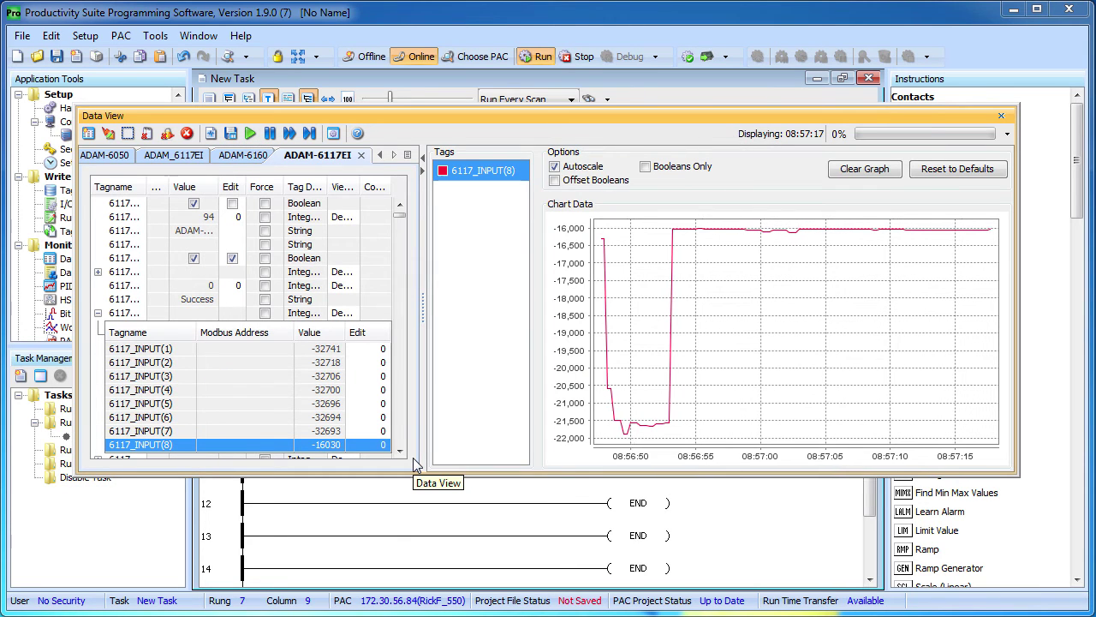
# - Collapse the tag table with the splitter arrows so the chart fills Data View
pyautogui.click(423, 170)
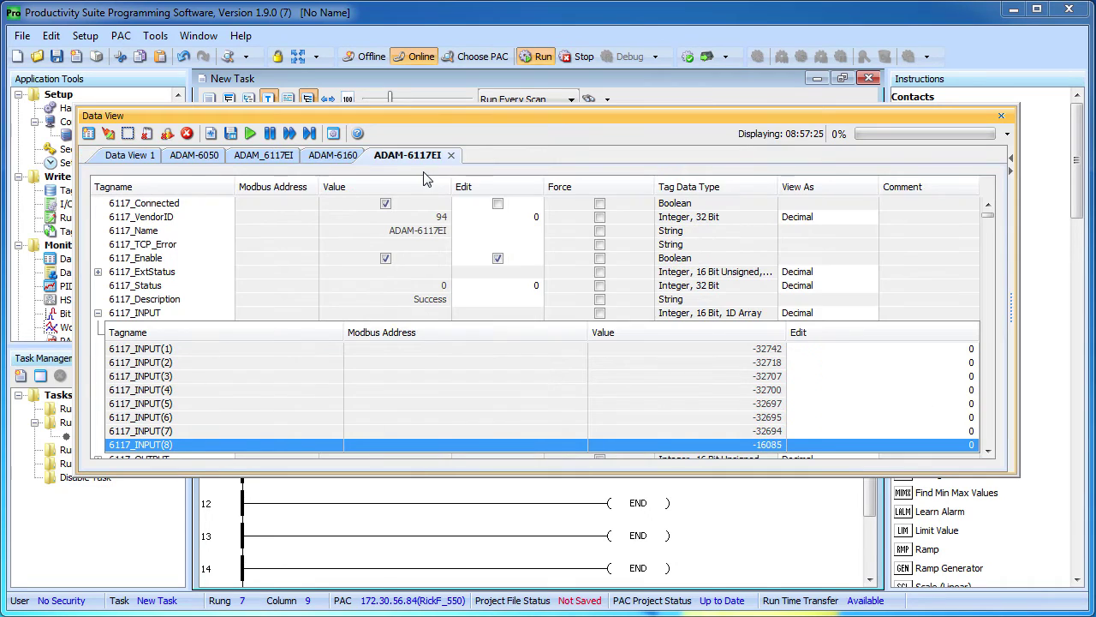
pyautogui.click(1010, 163)
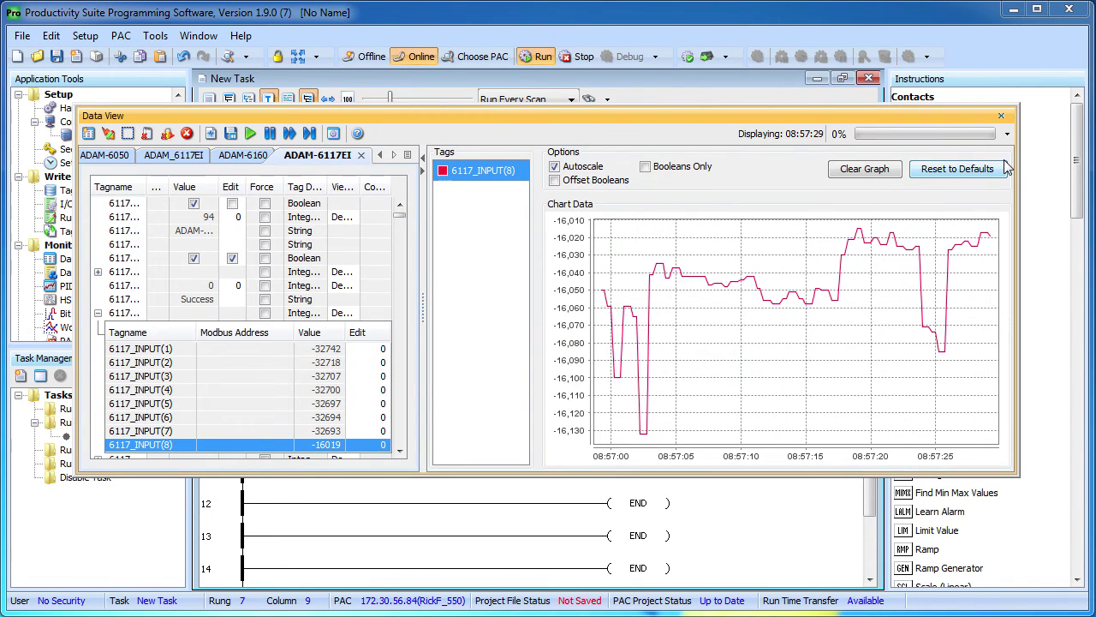
pyautogui.click(426, 165)
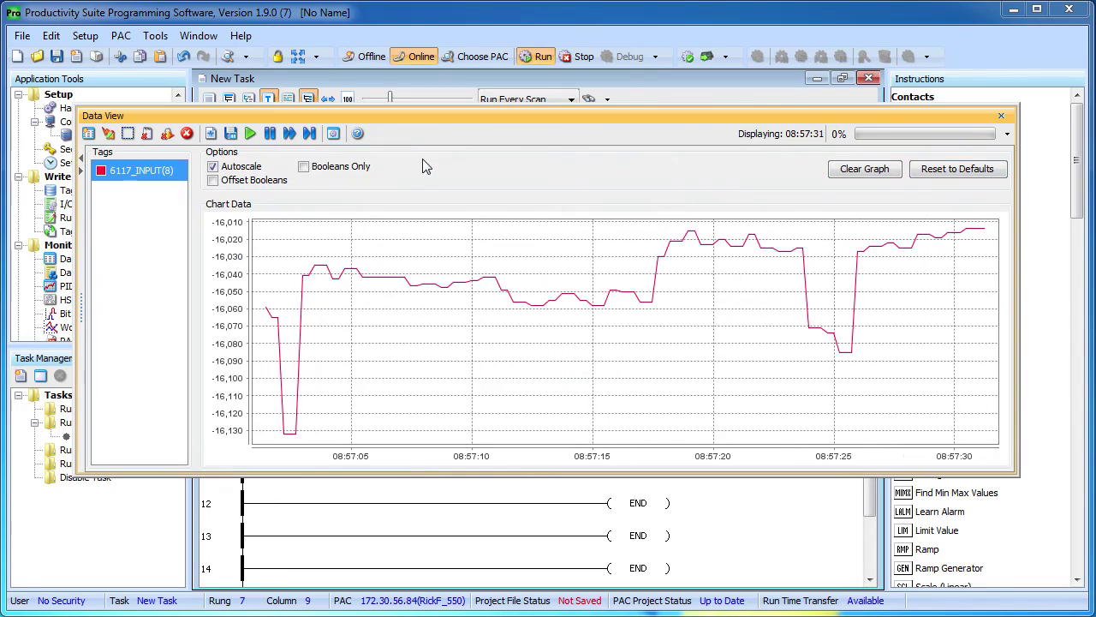